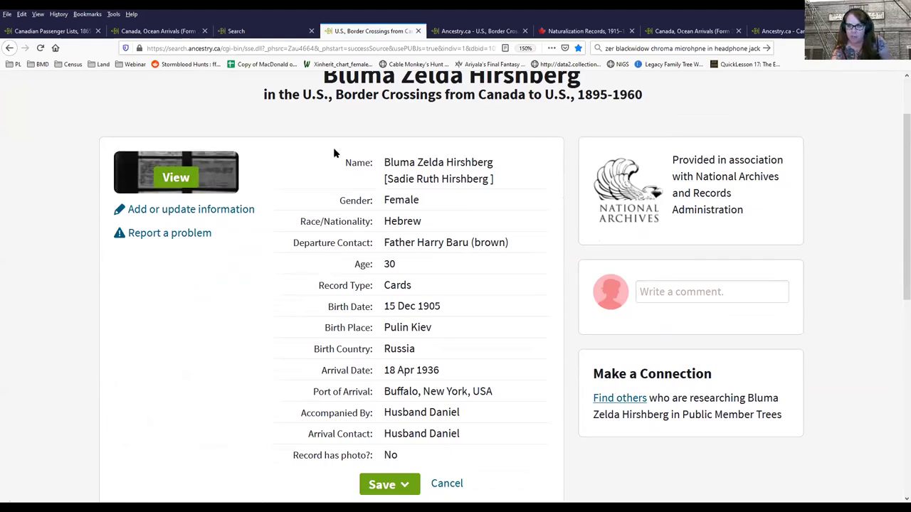
# Step: Open the border crossing record's manifest card image and examine its seaport, landing date and steamship line up close
pyautogui.doubleClick(427, 370)
pyautogui.click(416, 365)
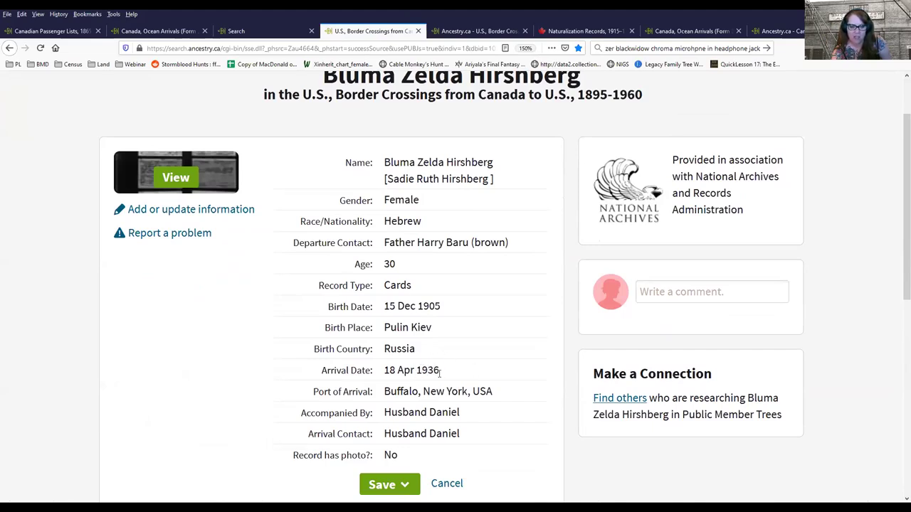
pyautogui.click(178, 178)
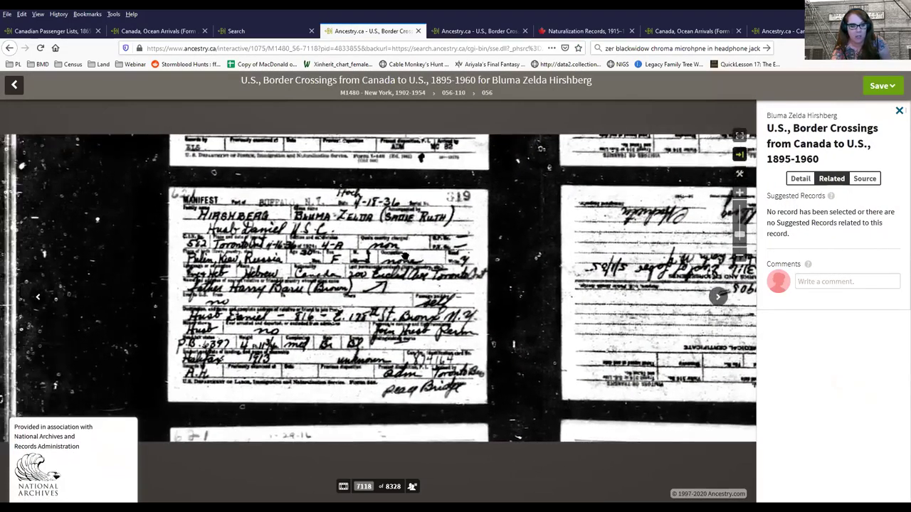
pyautogui.scroll(5, 404, 256)
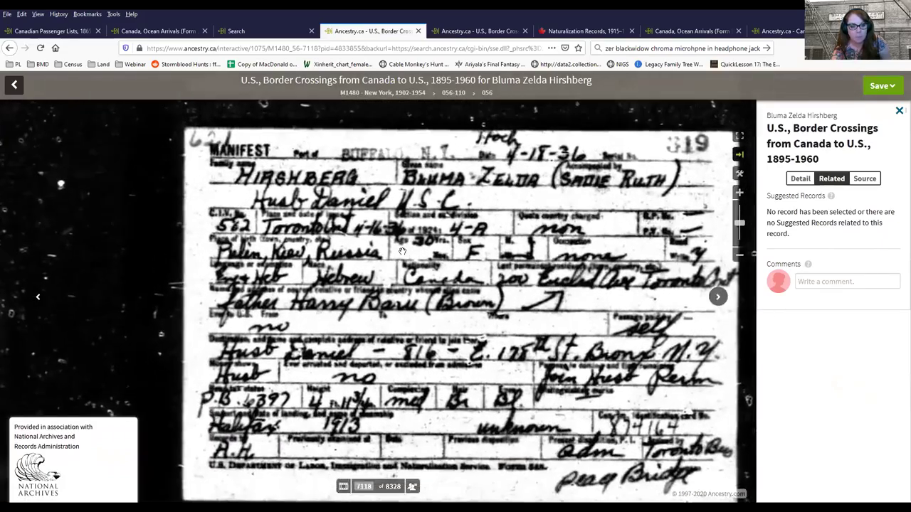
pyautogui.scroll(2, 402, 252)
pyautogui.moveTo(402, 251); pyautogui.dragTo(431, 146)
pyautogui.moveTo(378, 310); pyautogui.dragTo(386, 283)
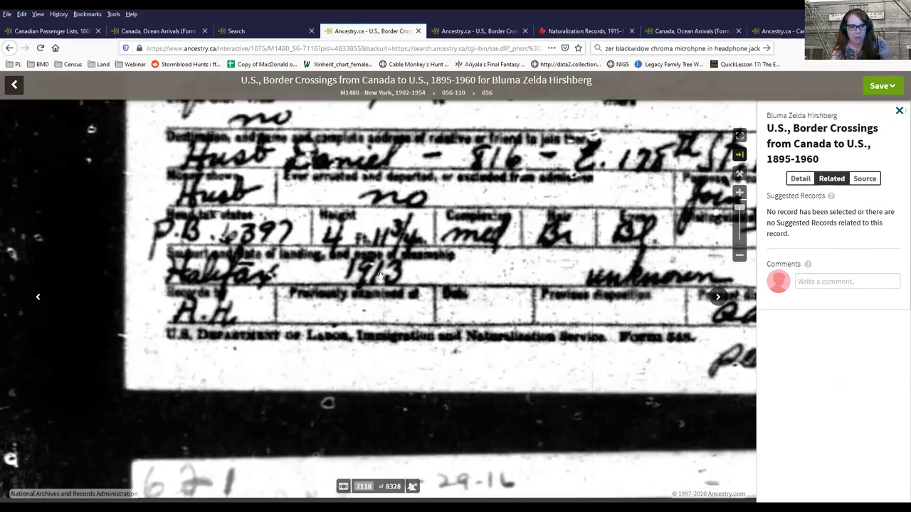
pyautogui.moveTo(466, 276); pyautogui.dragTo(297, 286)
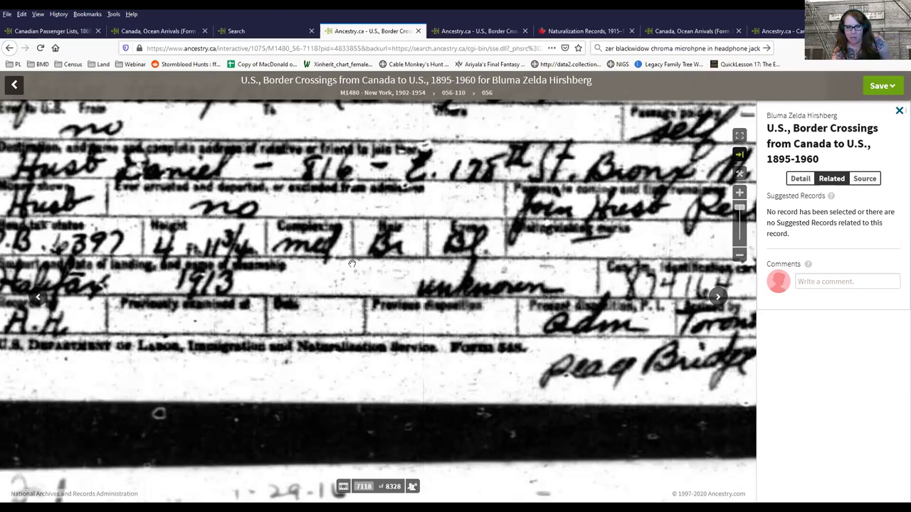
# Step: Examine the upper half of the manifest card, including the birthplace, last permanent residence and nearest relative fields
pyautogui.moveTo(334, 266); pyautogui.dragTo(397, 329)
pyautogui.moveTo(378, 217); pyautogui.dragTo(390, 290)
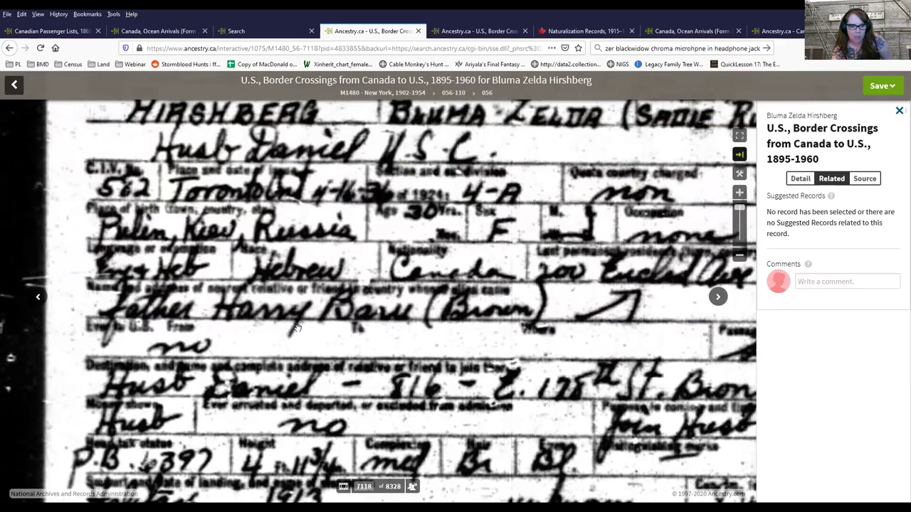
pyautogui.moveTo(418, 260); pyautogui.dragTo(376, 256)
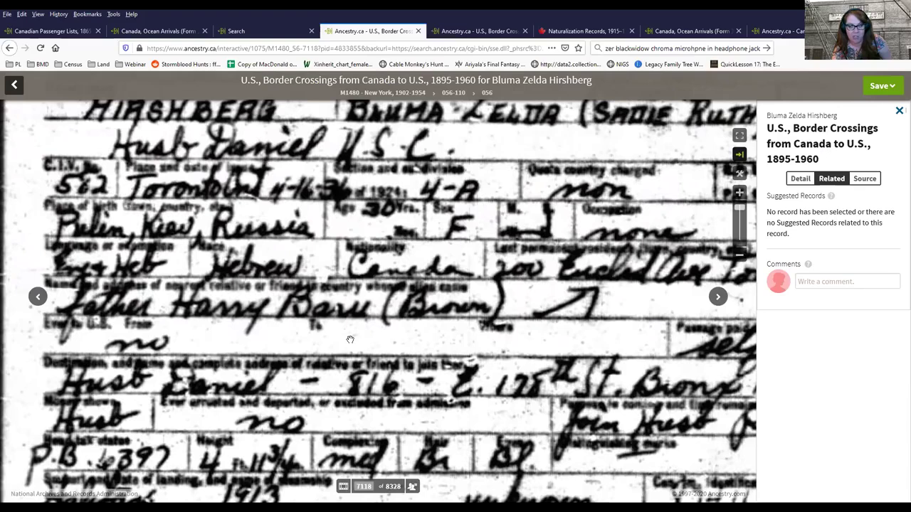
pyautogui.moveTo(350, 339); pyautogui.dragTo(342, 381)
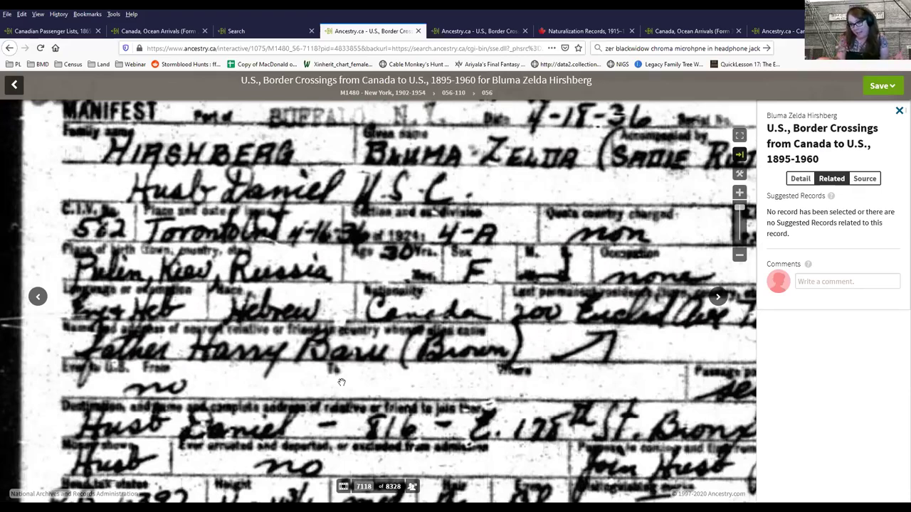
# Step: Rotate the image 180 degrees so the upside-down reverse side of the manifest card reads upright
pyautogui.moveTo(436, 224); pyautogui.dragTo(155, 108)
pyautogui.moveTo(460, 252); pyautogui.dragTo(321, 216)
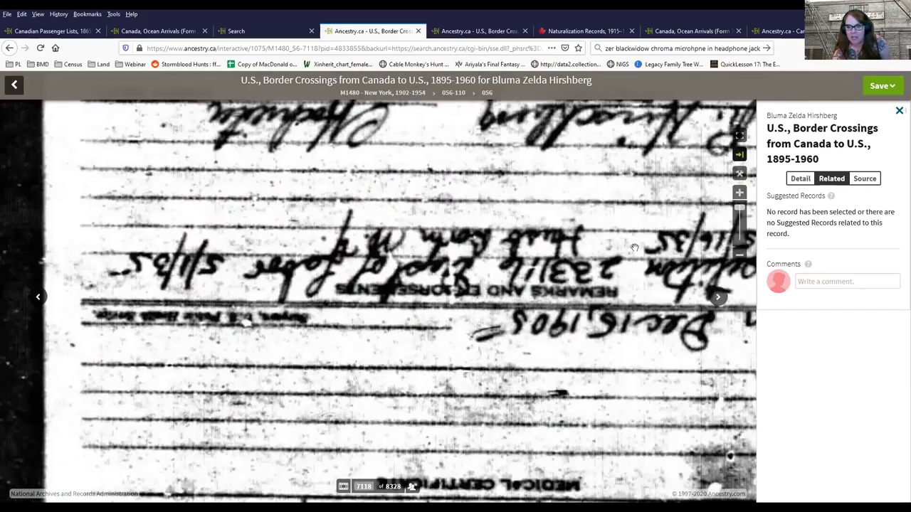
pyautogui.click(739, 173)
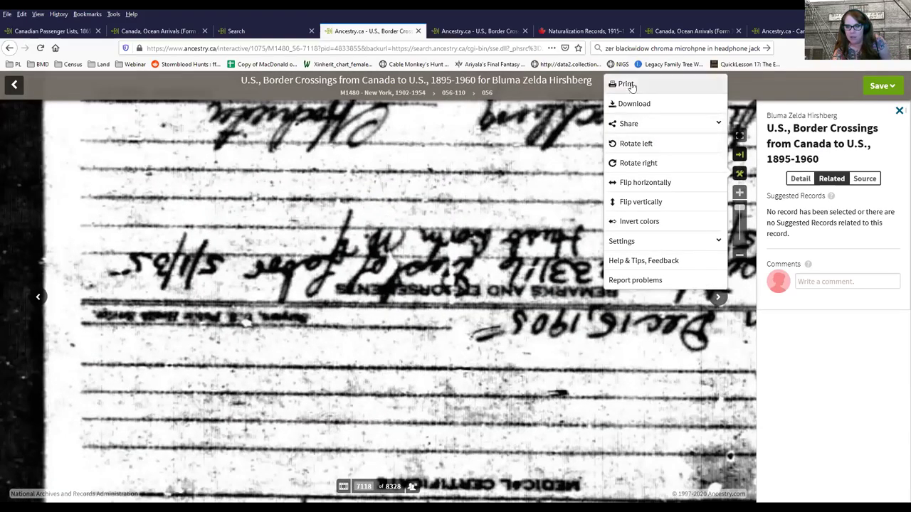
pyautogui.doubleClick(674, 144)
pyautogui.moveTo(421, 323); pyautogui.dragTo(378, 251)
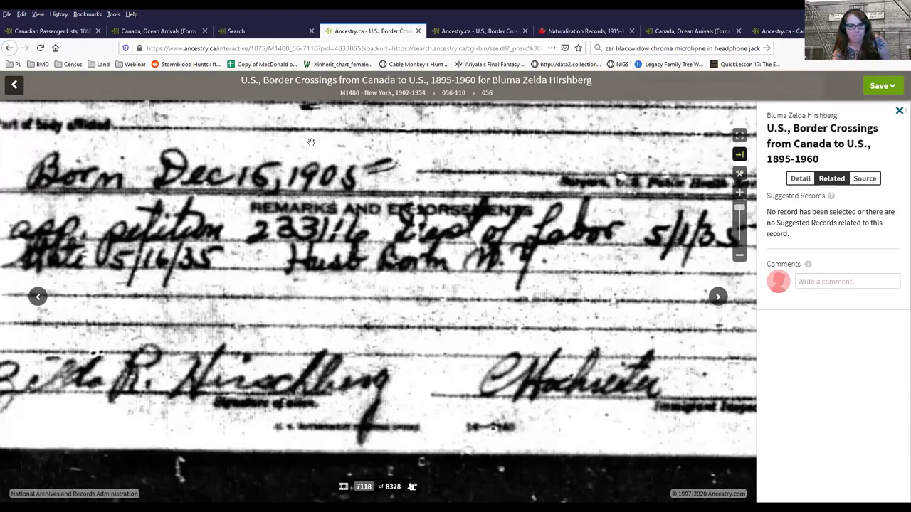
# Step: Examine the birth date, remarks and endorsements, and signature lines on the reverse side of the card
pyautogui.moveTo(600, 282); pyautogui.dragTo(386, 266)
pyautogui.moveTo(88, 281); pyautogui.dragTo(375, 320)
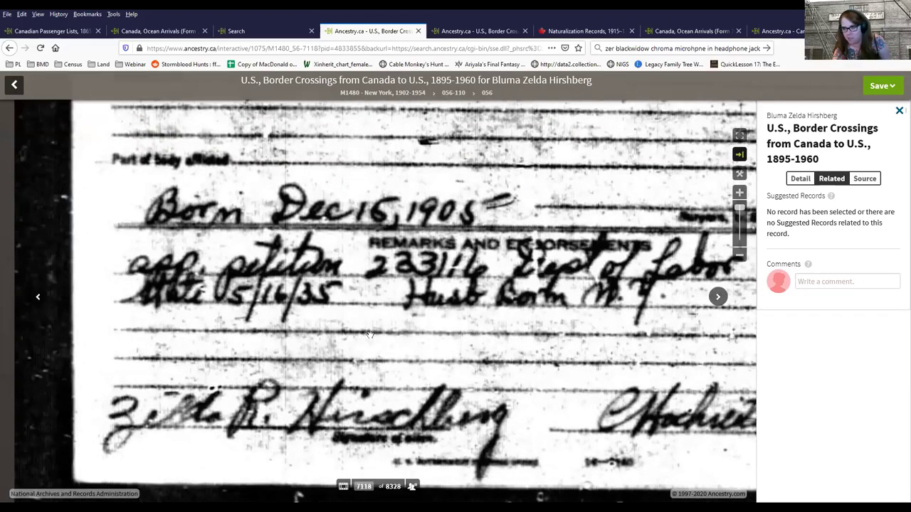
pyautogui.moveTo(724, 339); pyautogui.dragTo(597, 329)
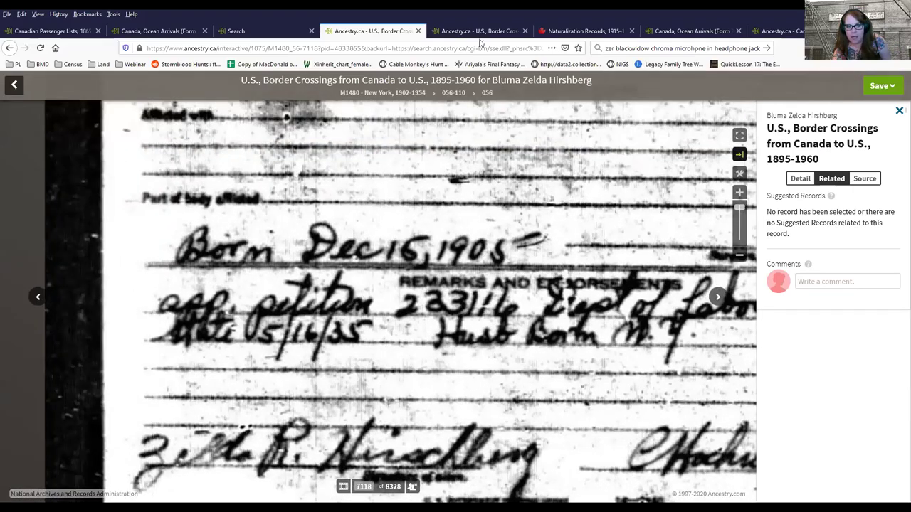
# Step: Switch to the St. Albans, Vermont manifest and look over the passenger list on image 533
pyautogui.click(476, 28)
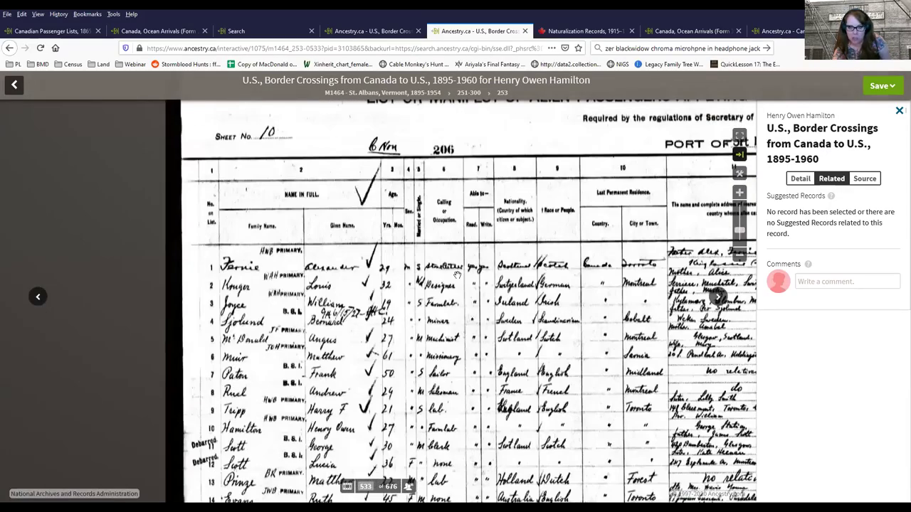
pyautogui.scroll(-3, 467, 328)
pyautogui.scroll(-3, 474, 211)
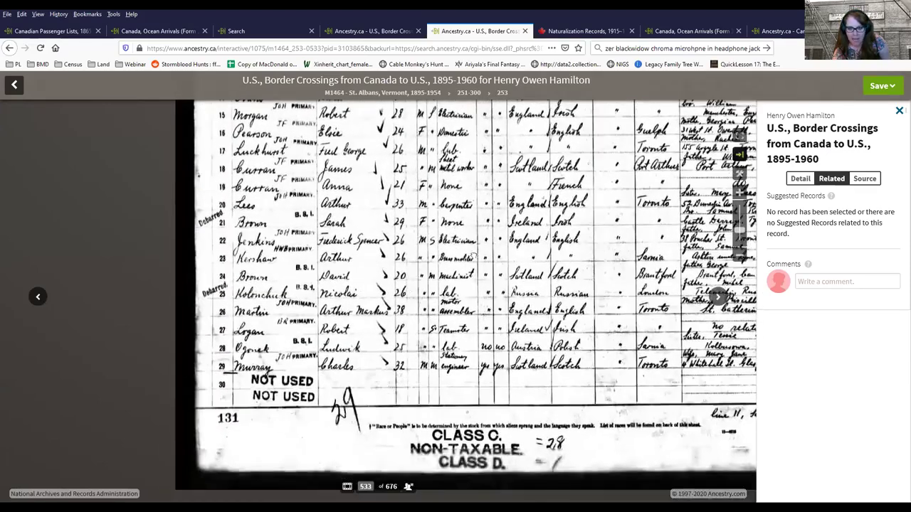
pyautogui.scroll(5, 474, 255)
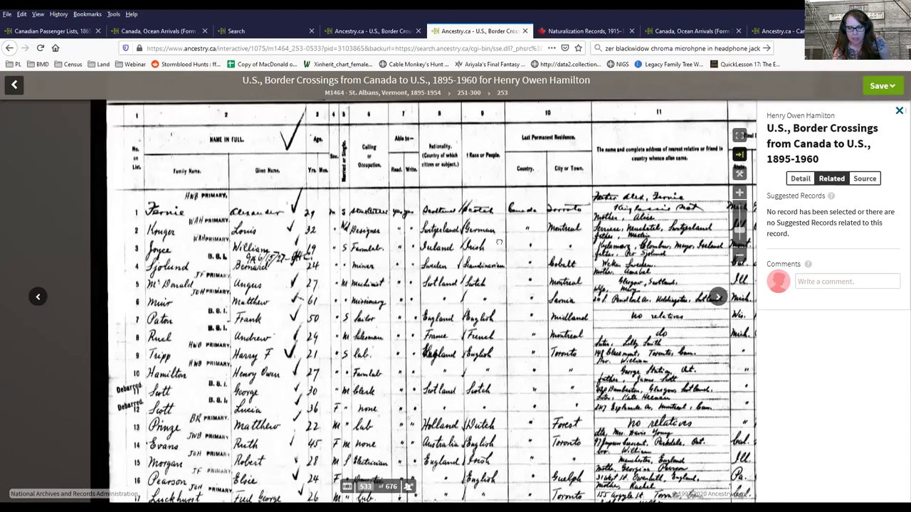
pyautogui.hscroll(2, 499, 243)
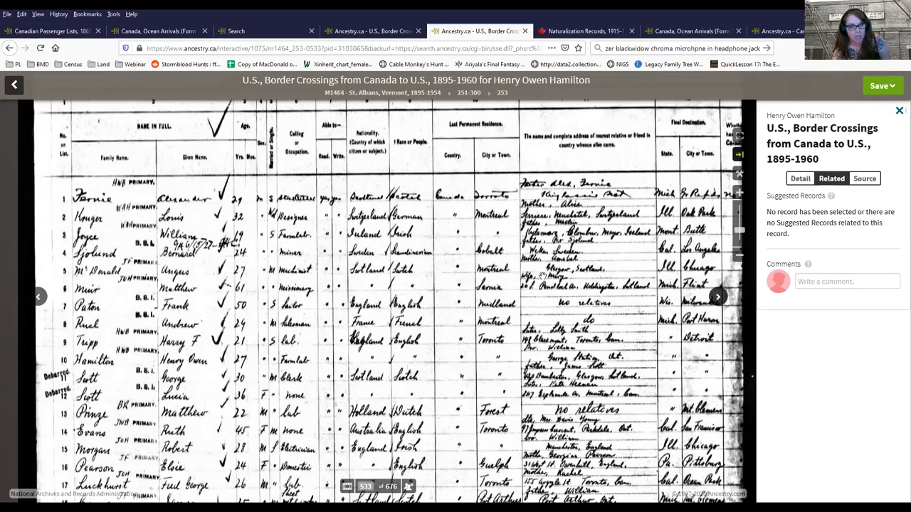
# Step: Go to image 534 and examine its seaport, date of landing and ship name columns up close
pyautogui.click(717, 297)
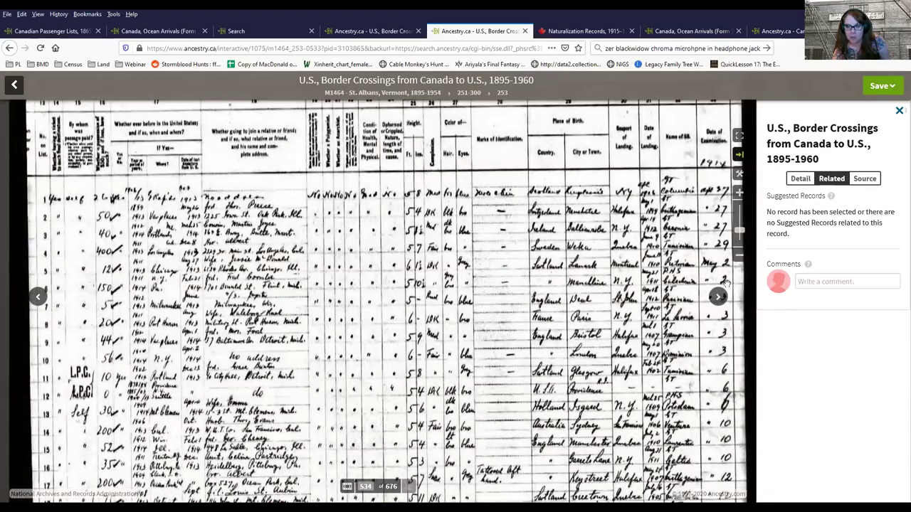
pyautogui.moveTo(354, 228); pyautogui.dragTo(339, 287)
pyautogui.moveTo(498, 370); pyautogui.dragTo(342, 281)
pyautogui.moveTo(458, 277); pyautogui.dragTo(447, 261)
pyautogui.scroll(5, 543, 216)
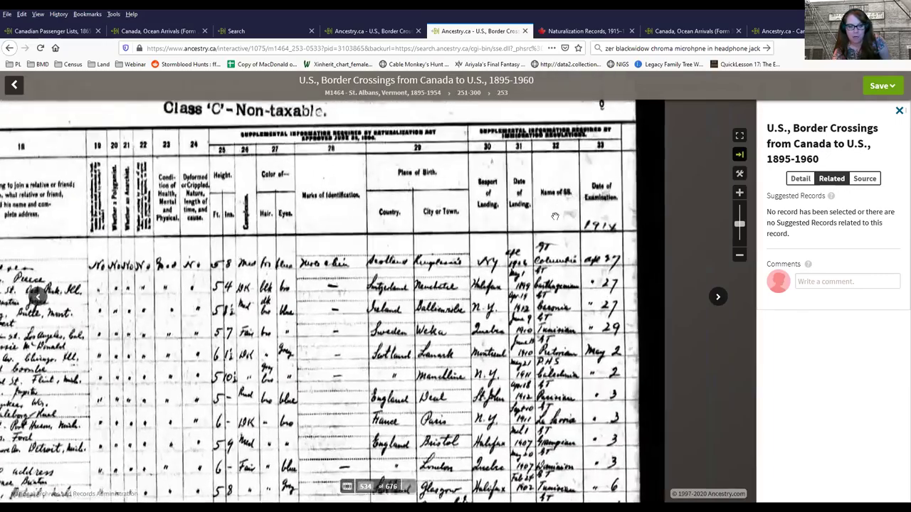
pyautogui.scroll(2, 498, 277)
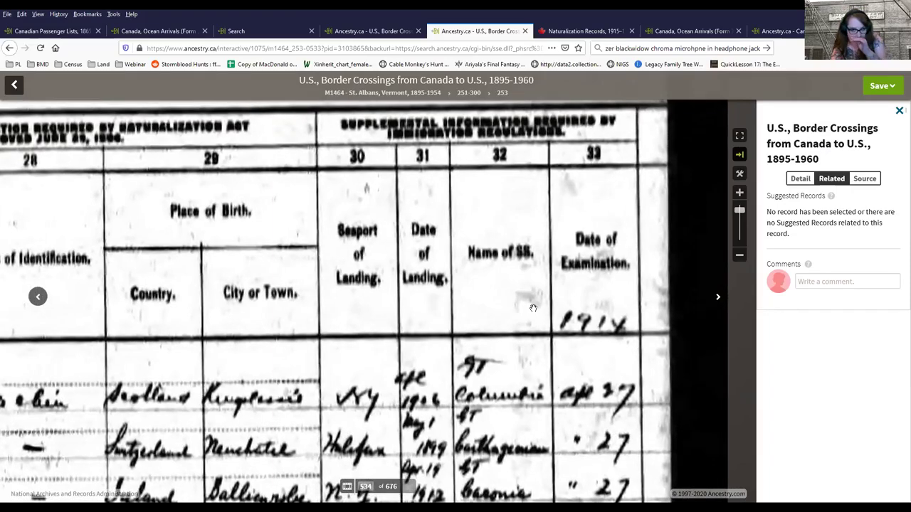
pyautogui.moveTo(539, 423); pyautogui.dragTo(547, 296)
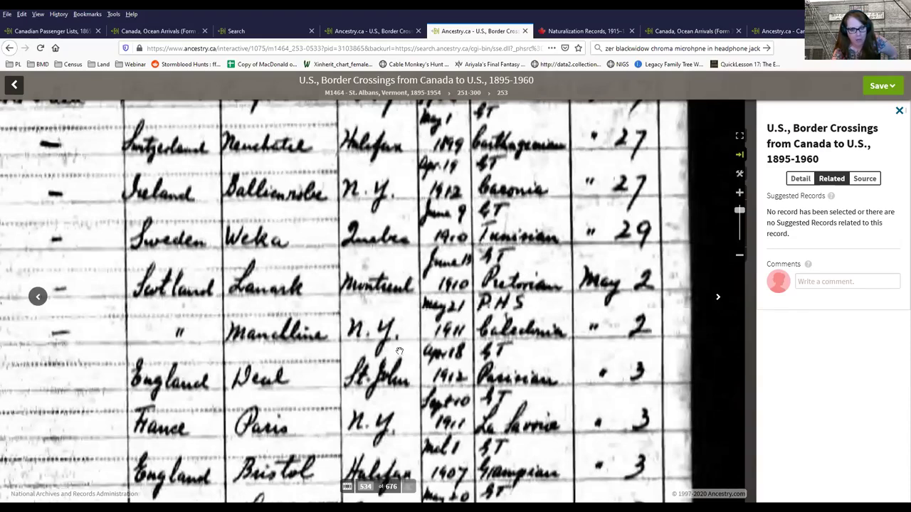
# Step: Read down the landing port, date and ship entries on image 534, then return to the column headings
pyautogui.scroll(-1, 403, 370)
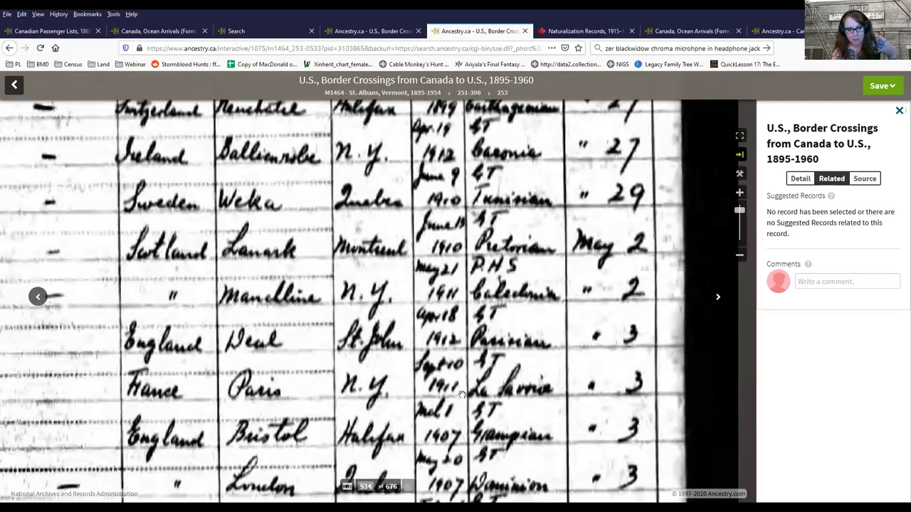
pyautogui.scroll(-2, 427, 344)
pyautogui.scroll(-2, 445, 349)
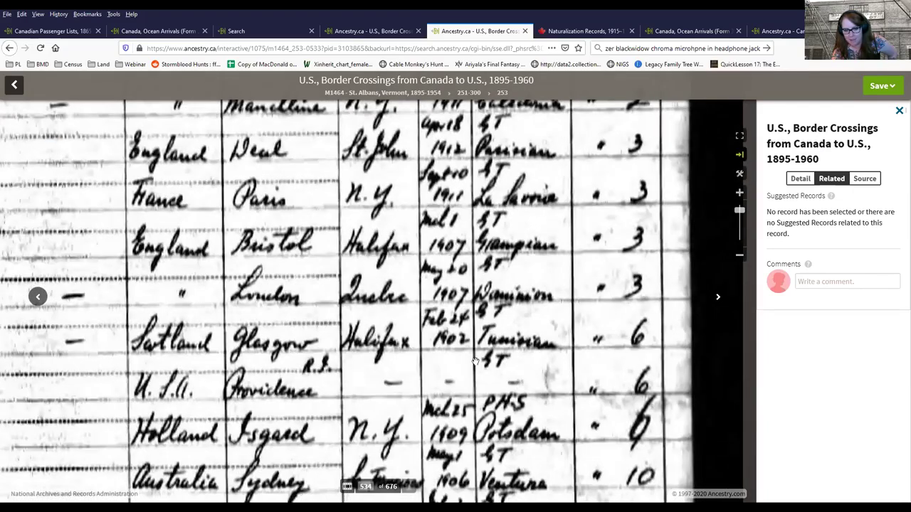
pyautogui.scroll(-2, 469, 353)
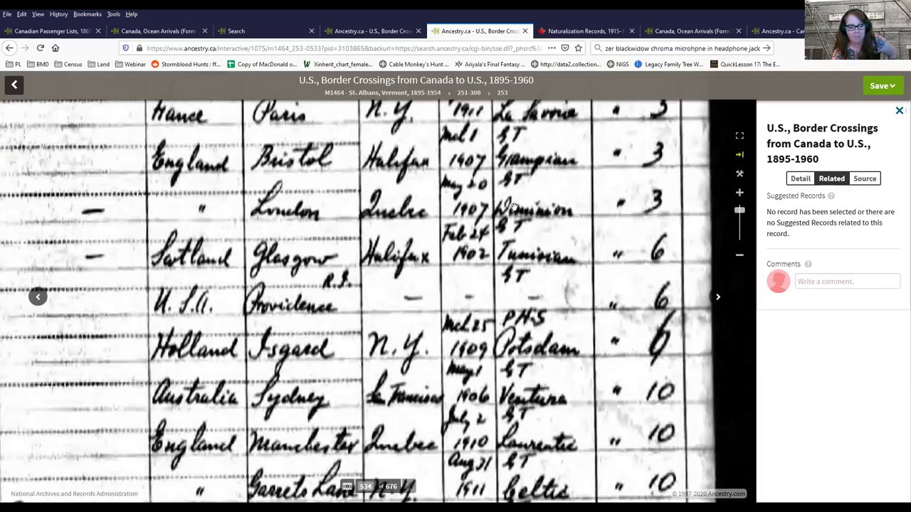
pyautogui.scroll(12, 498, 199)
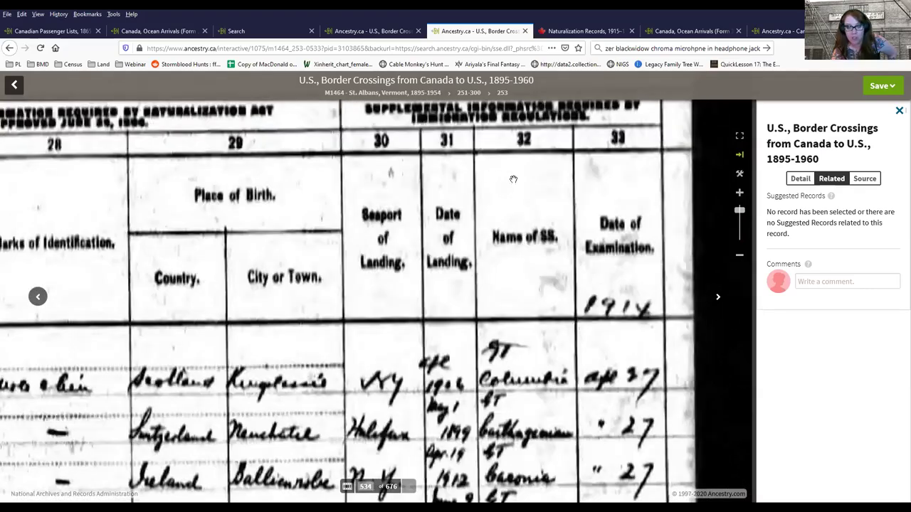
# Step: Move on to image 535 of the St. Albans manifest and inspect the page
pyautogui.click(716, 298)
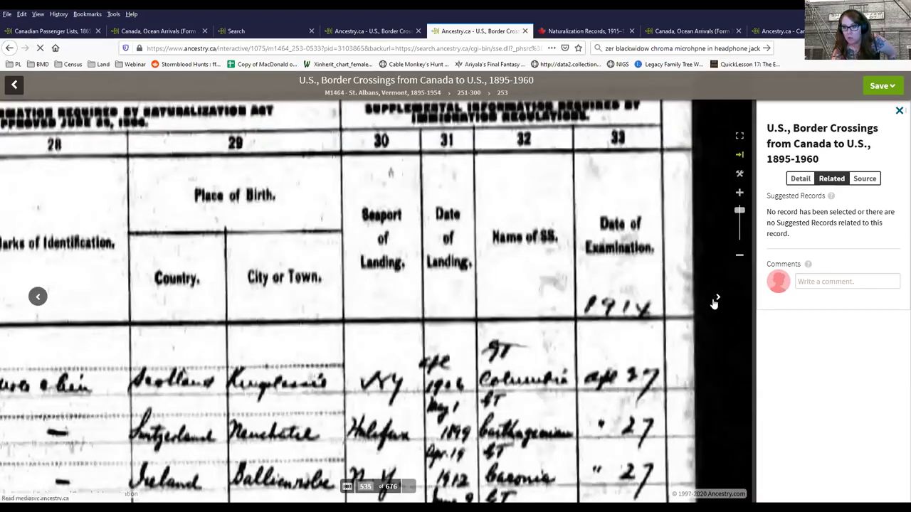
pyautogui.click(715, 300)
pyautogui.click(39, 297)
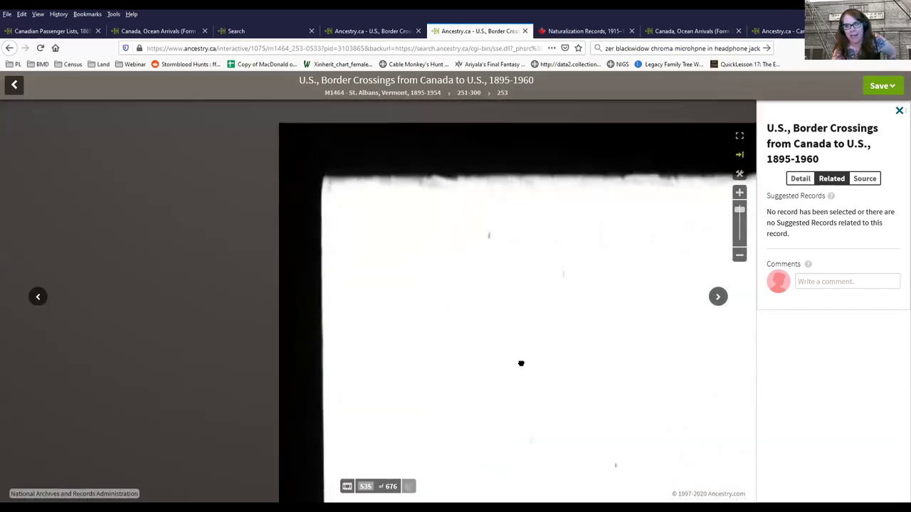
pyautogui.moveTo(521, 363); pyautogui.dragTo(496, 501)
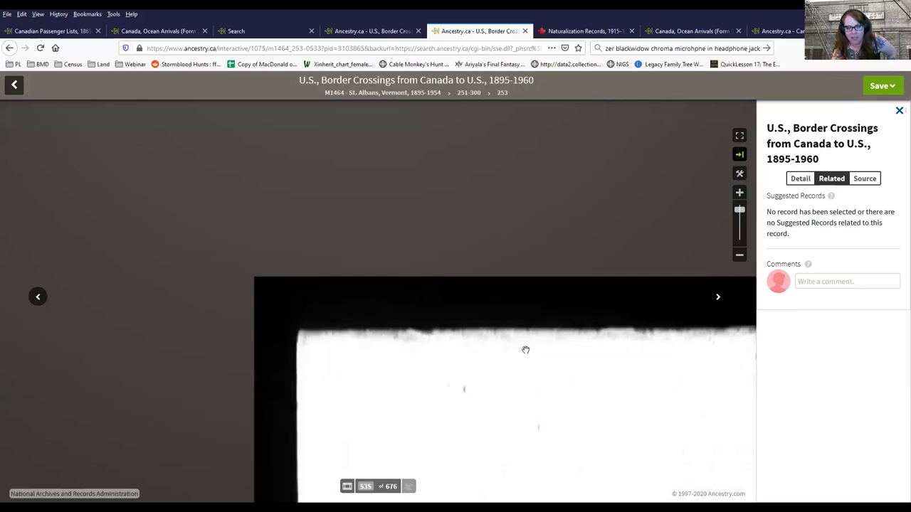
pyautogui.moveTo(516, 386); pyautogui.dragTo(529, 277)
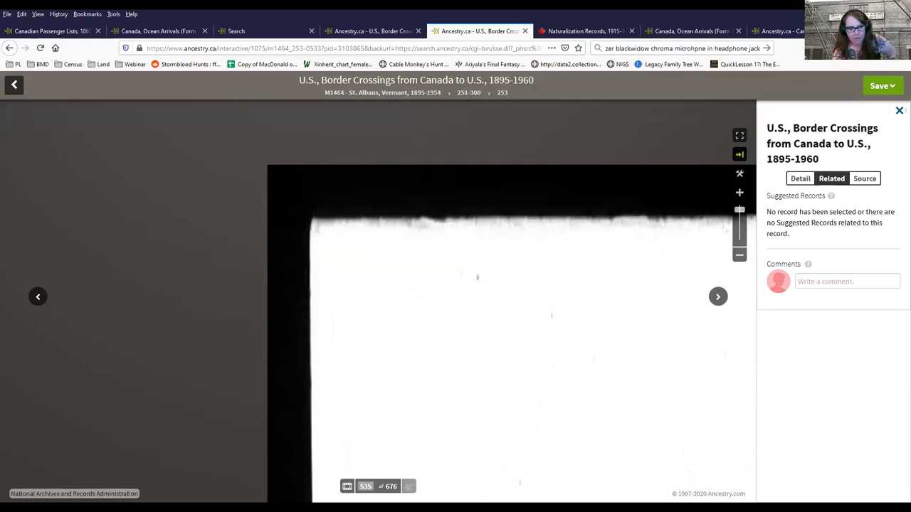
# Step: Switch to the slideshow and show slide 30, "Still Nothing? One More Source!"
pyautogui.hotkey('alt', 'Tab')
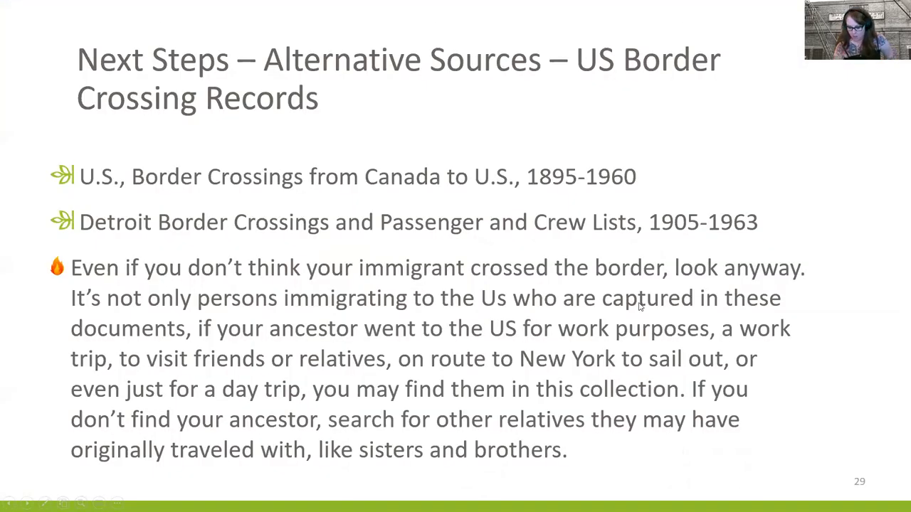
pyautogui.press('Right')
pyautogui.press('Right')
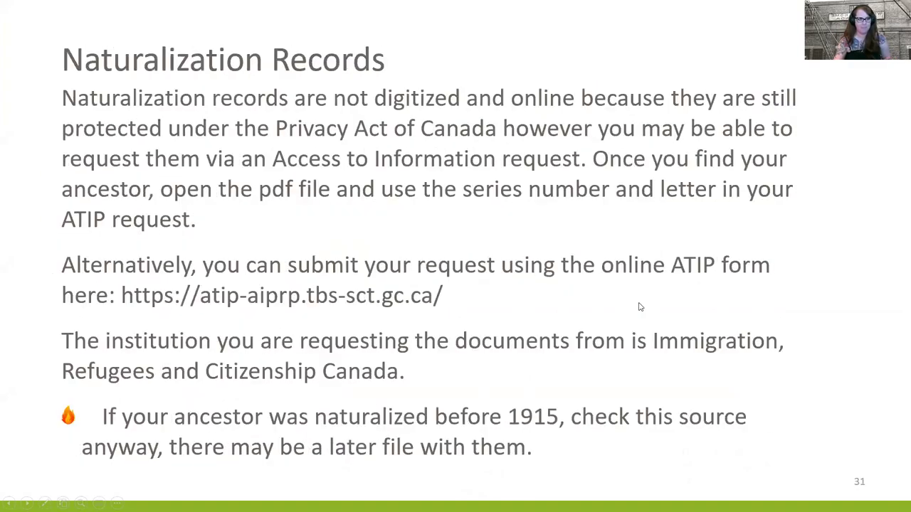
pyautogui.press('Left')
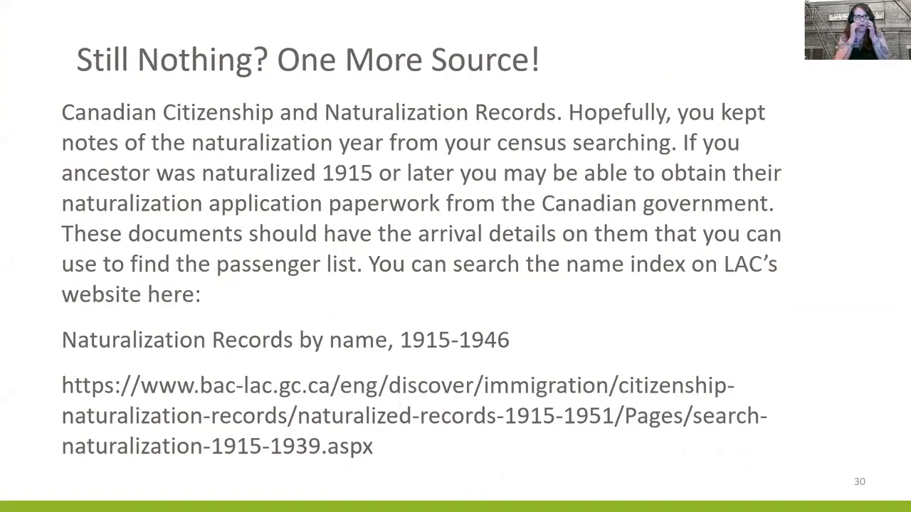